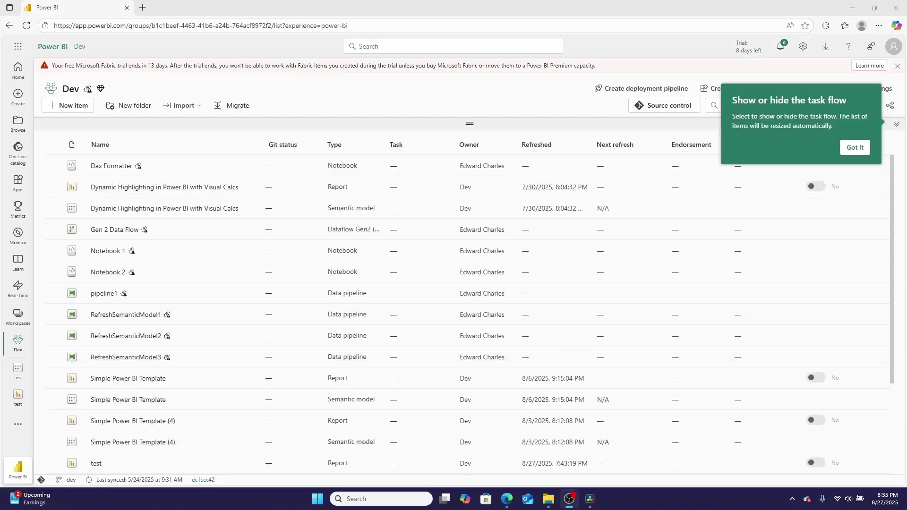
Open the test semantic model's details page and choose Refresh > Schedule refresh.
scroll(196, 418, down, 3)
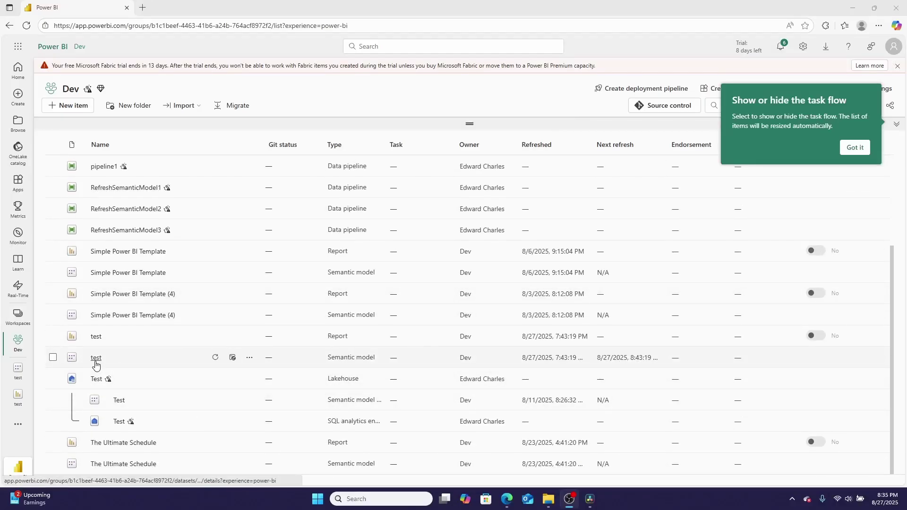
click(96, 363)
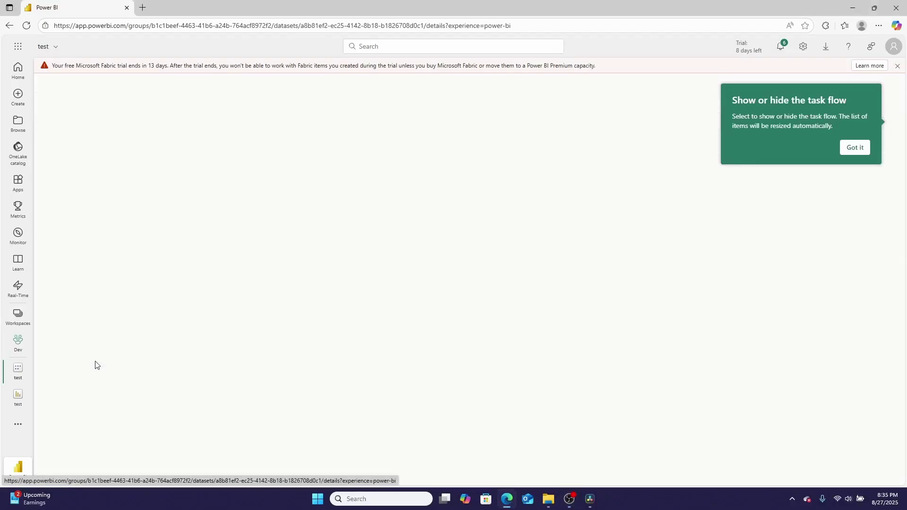
click(124, 69)
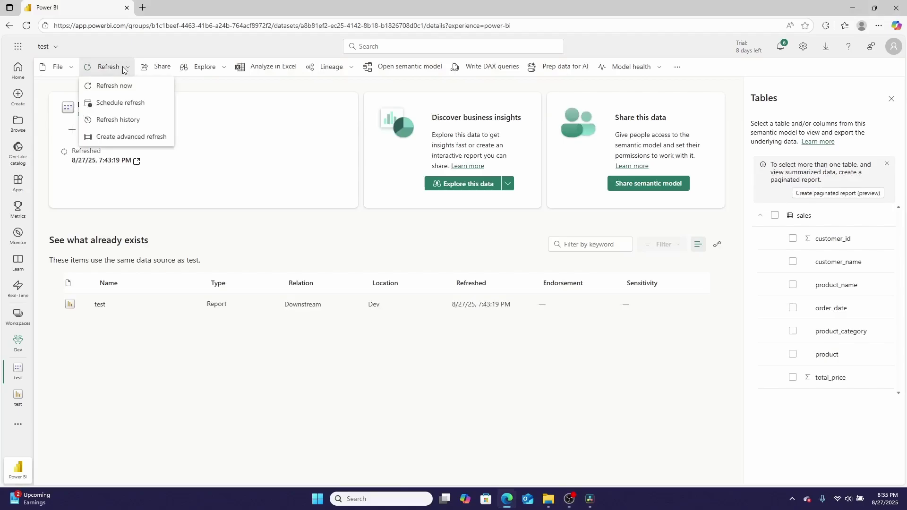
click(118, 102)
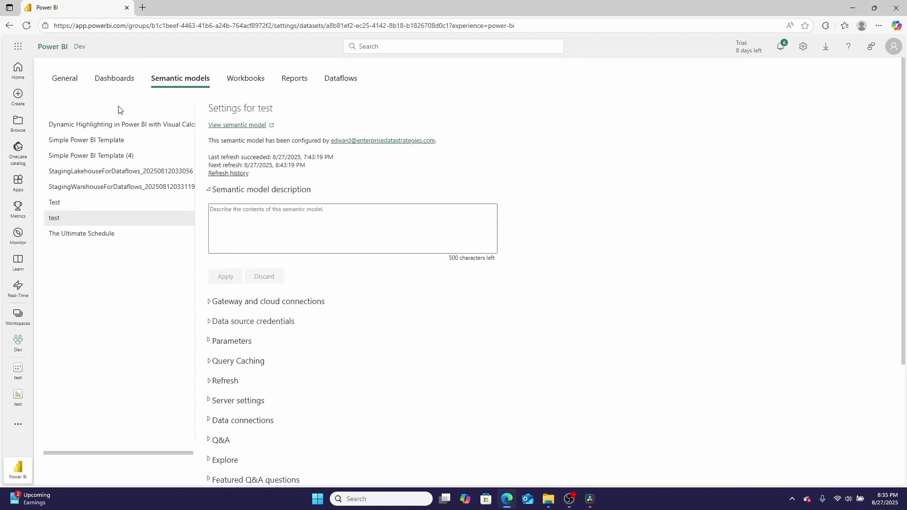
Back in the Dev workspace, open Settings from the test semantic model's ... menu.
click(17, 347)
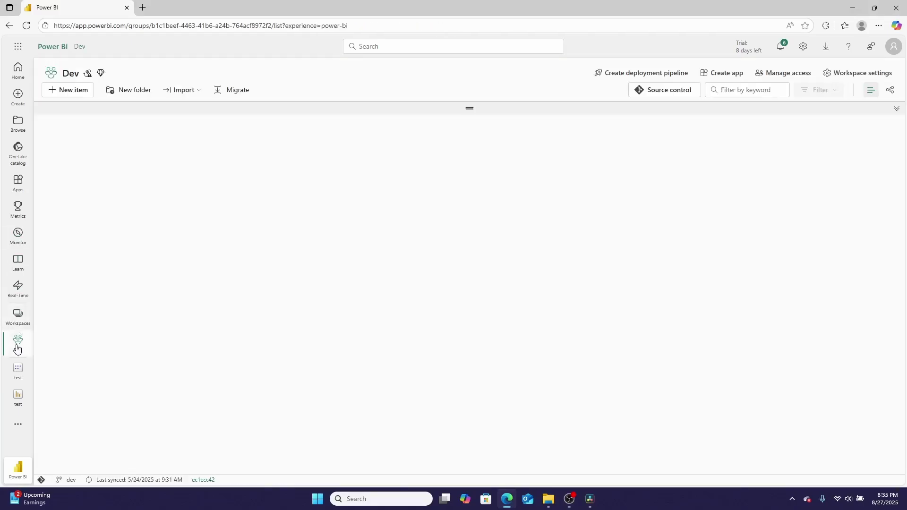
scroll(208, 419, down, 3)
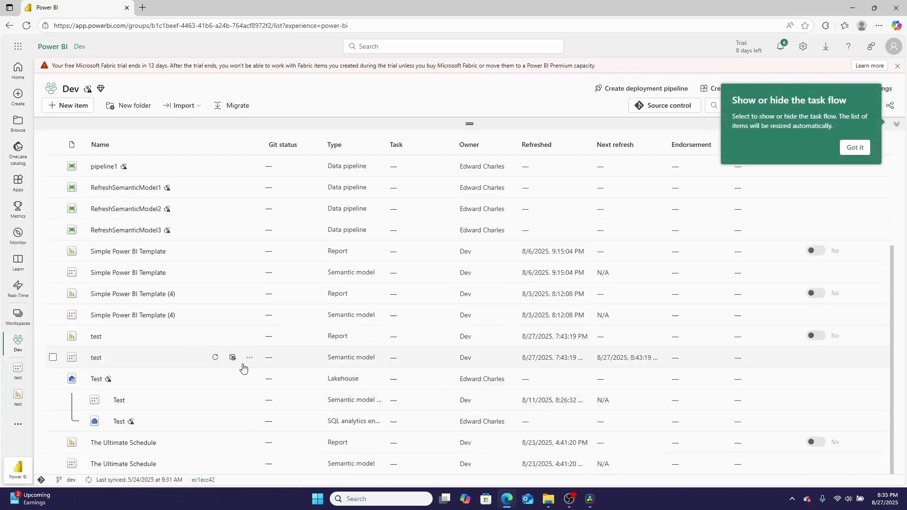
click(250, 358)
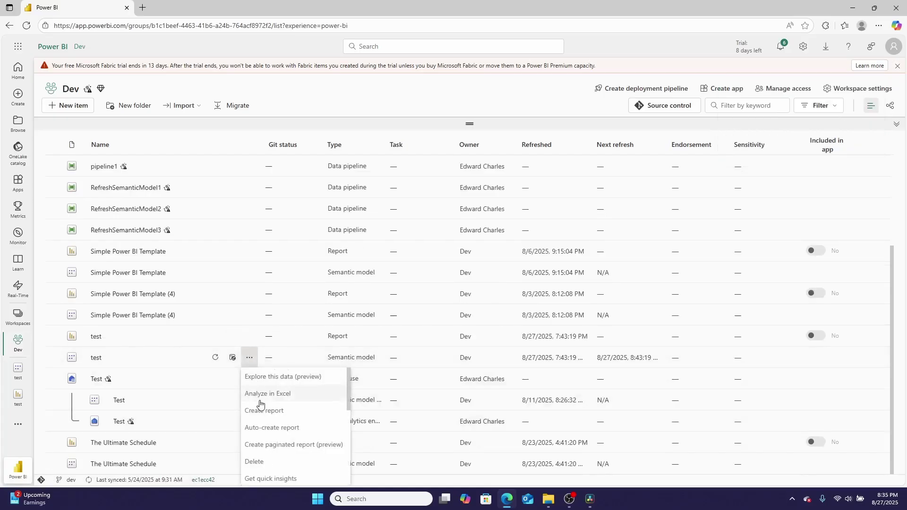
scroll(260, 405, down, 2)
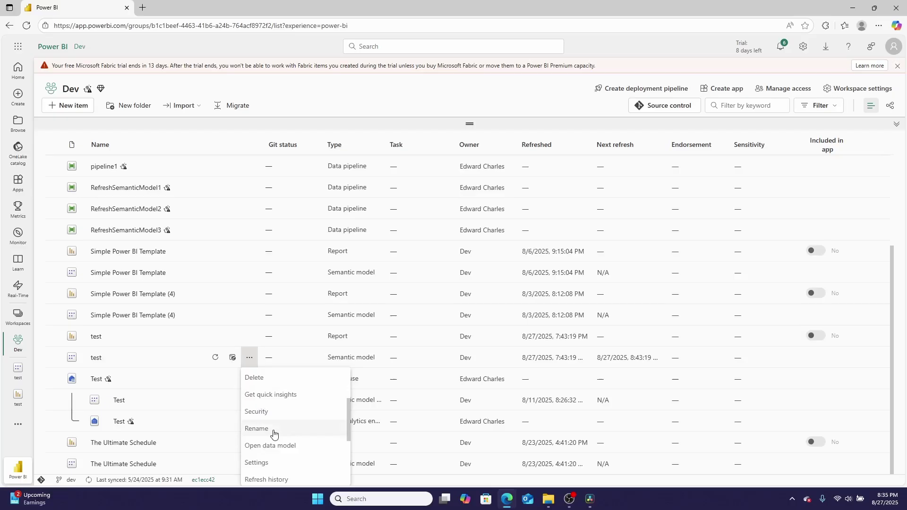
click(273, 465)
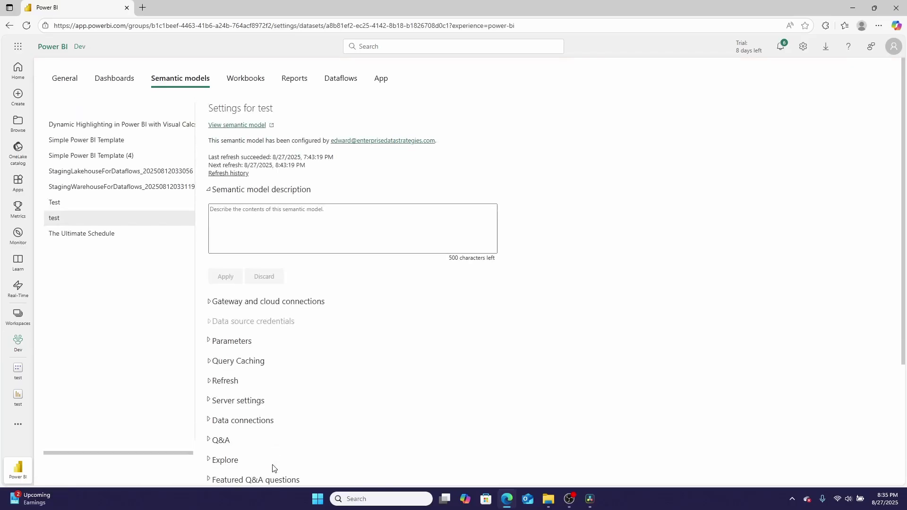
Expand the Refresh section and set the refresh frequency to Daily.
click(227, 381)
scroll(228, 380, down, 2)
scroll(227, 380, down, 5)
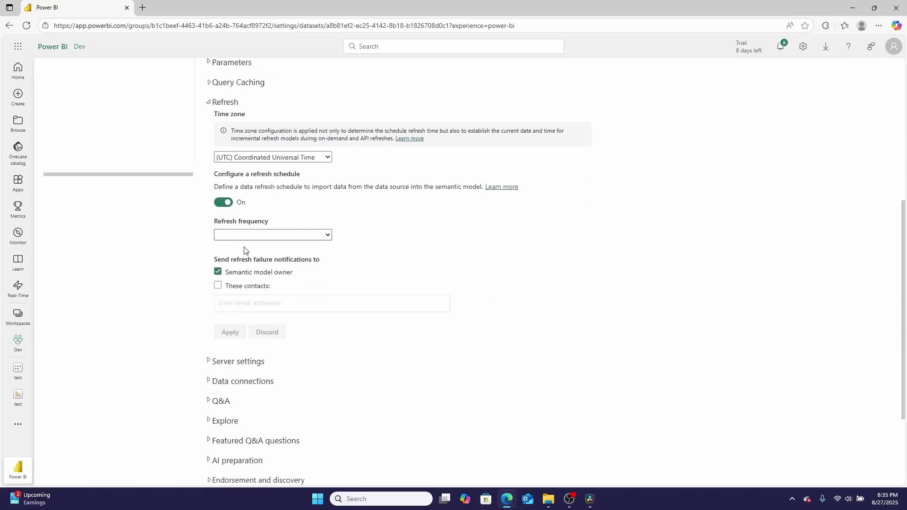
click(240, 236)
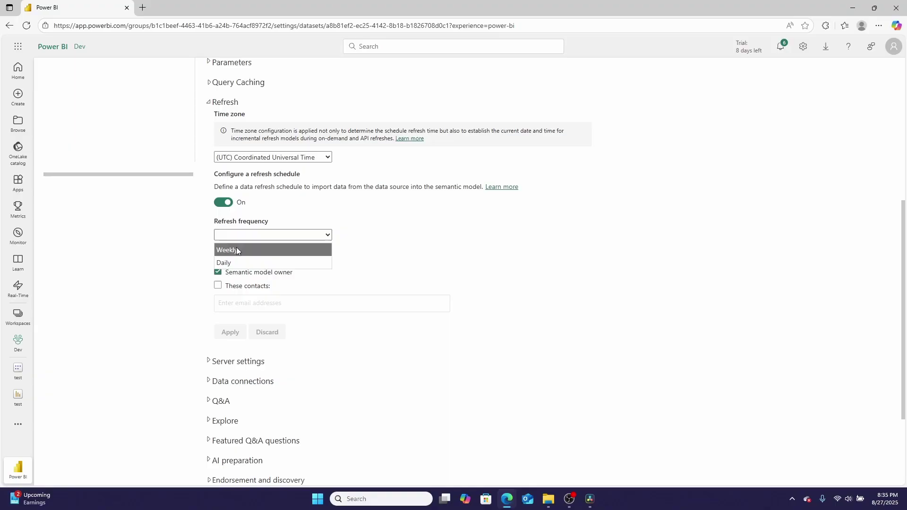
click(236, 250)
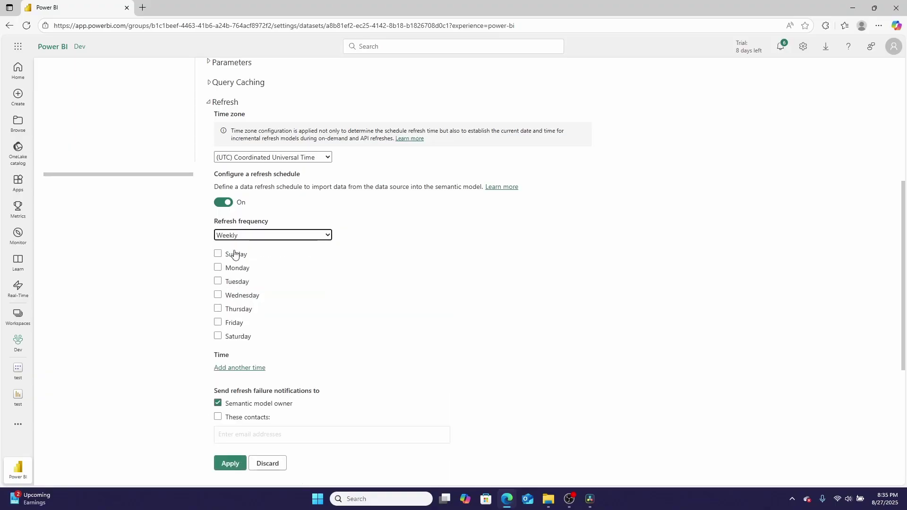
click(242, 235)
click(235, 262)
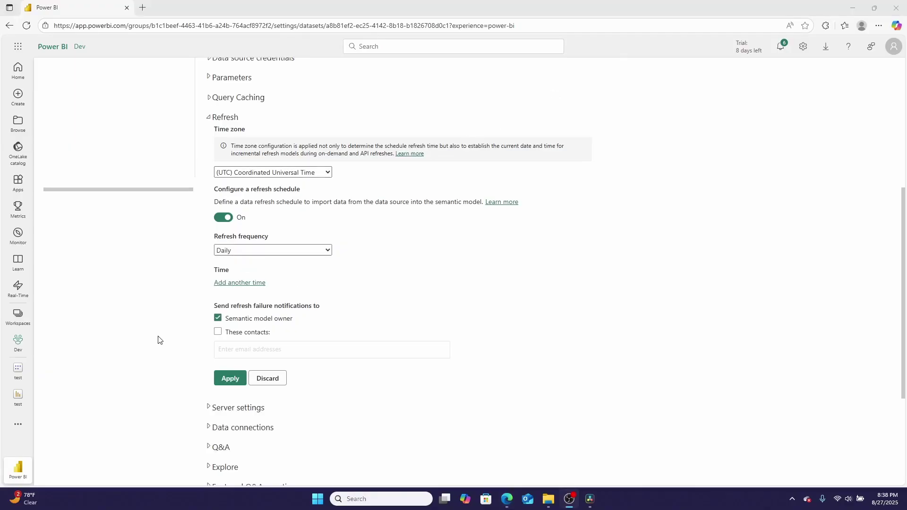
Add four refresh time slots, each at 1:00 AM UTC.
click(232, 284)
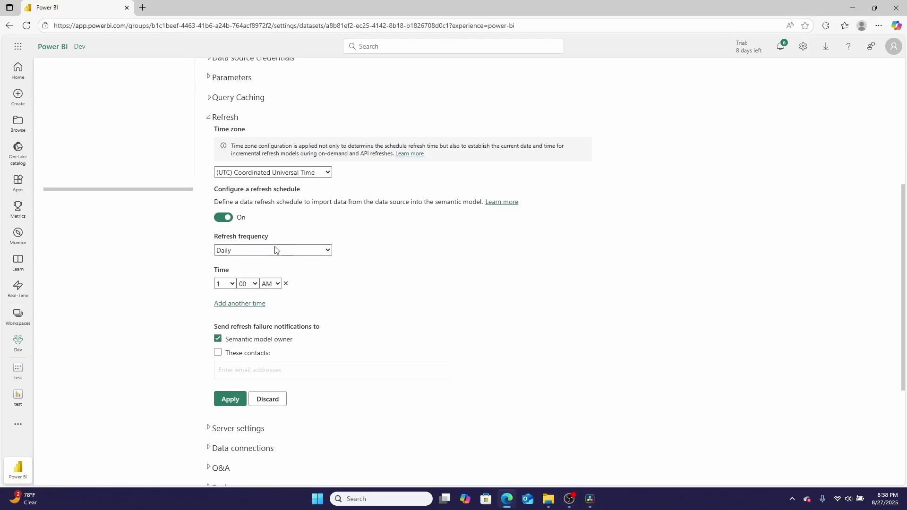
click(233, 304)
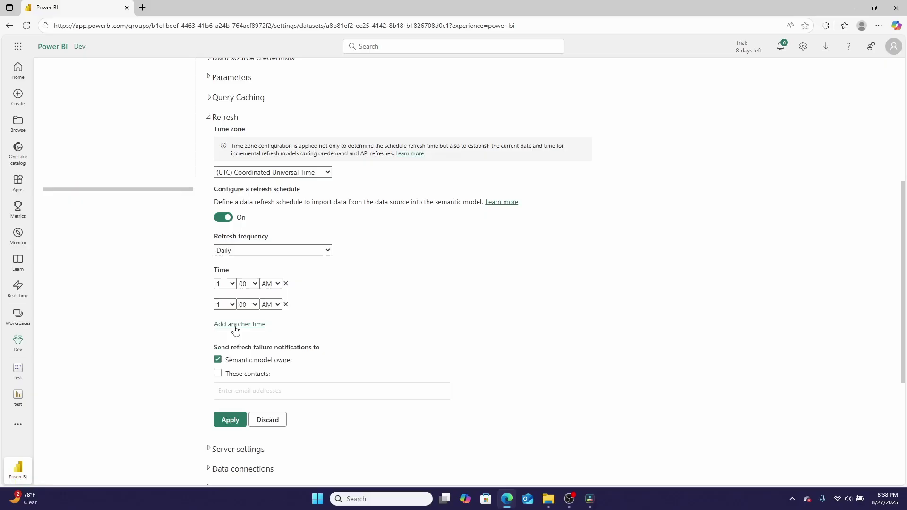
click(236, 325)
click(238, 347)
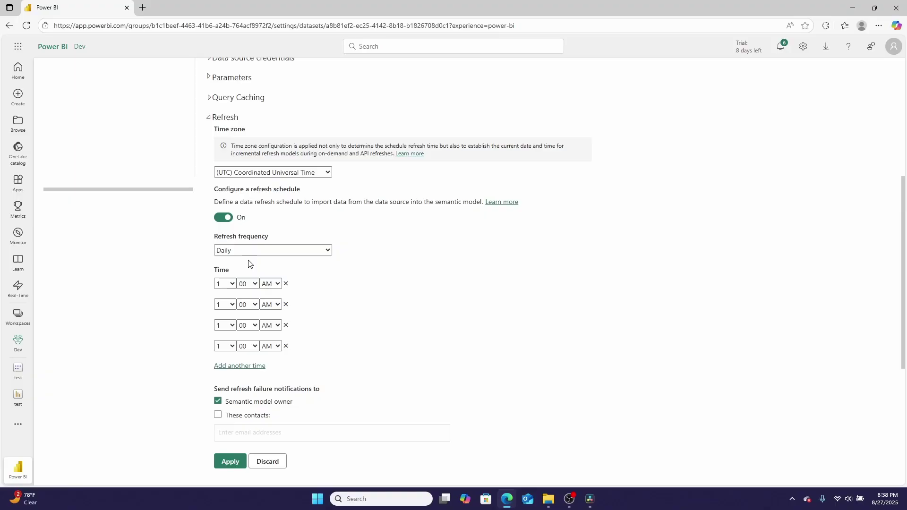
scroll(250, 264, up, 6)
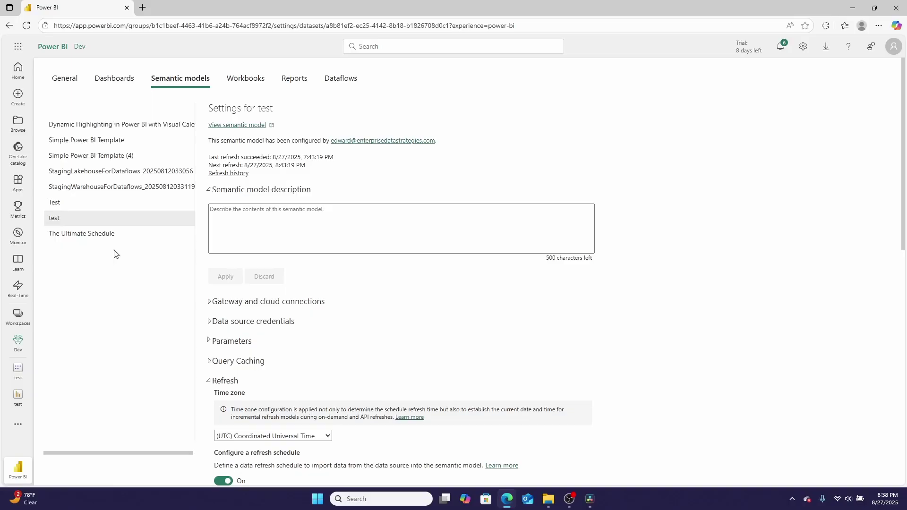
Return through the Dev workspace to the test model's details page and open its Refresh menu.
click(67, 206)
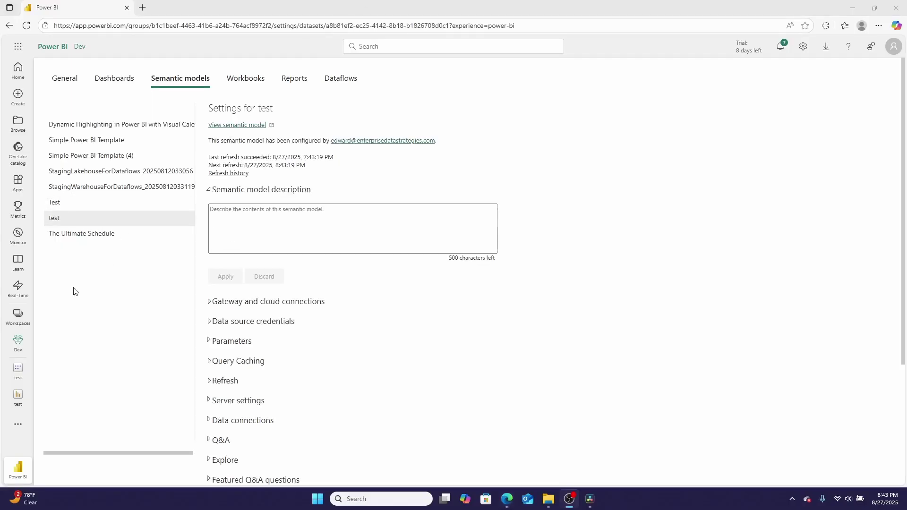
click(19, 342)
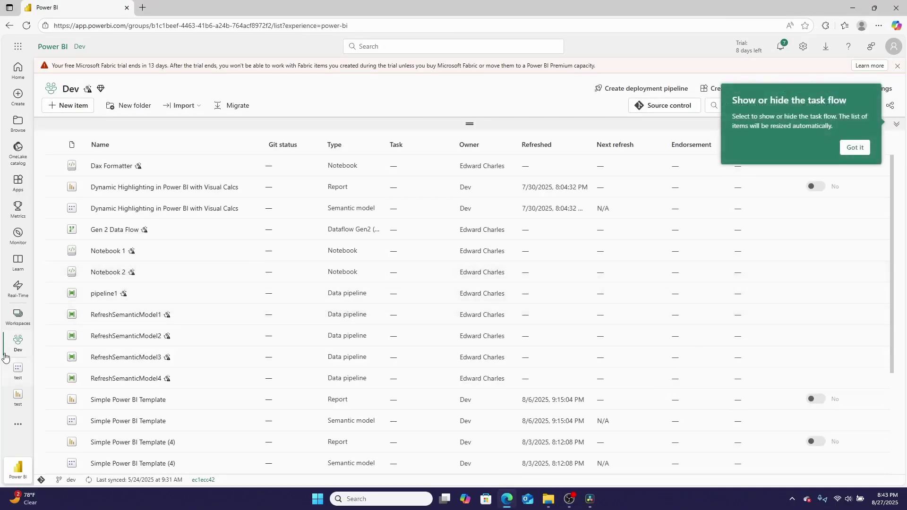
scroll(186, 406, down, 3)
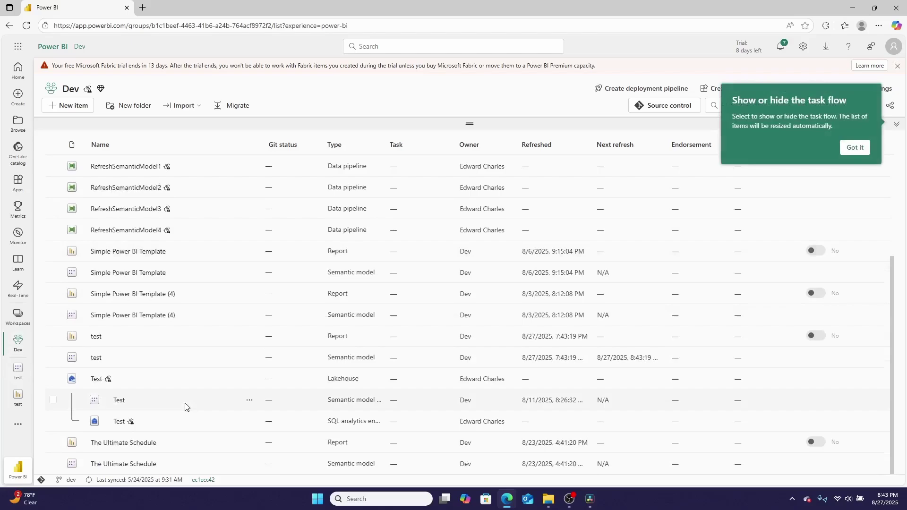
click(96, 359)
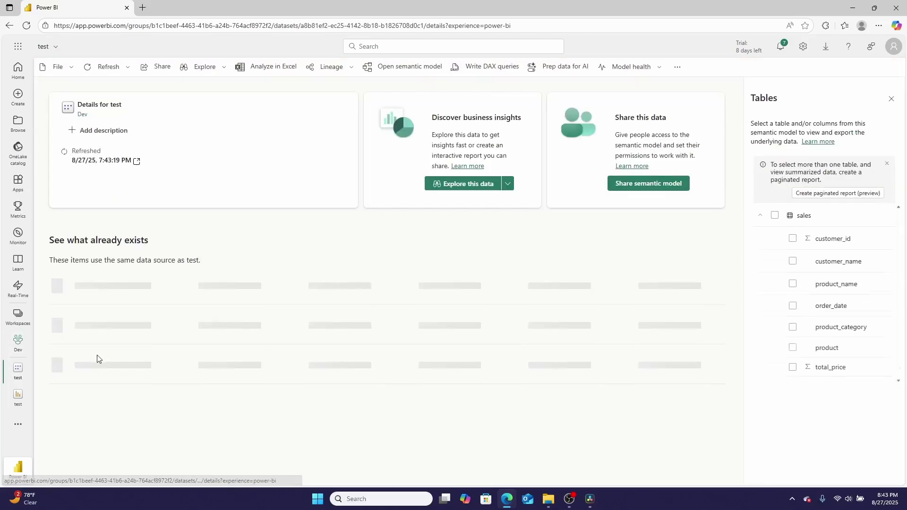
click(127, 68)
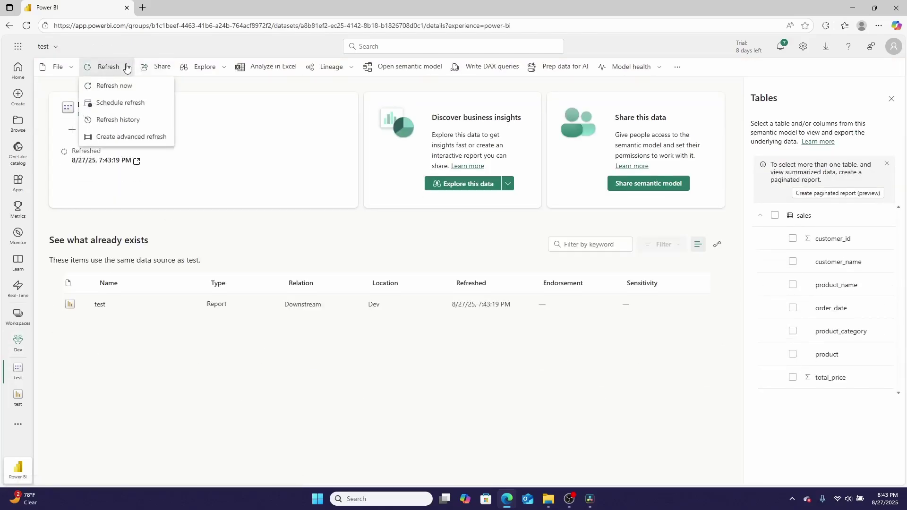
Create pipeline RefreshSemanticModel5 from the Schedule refreshes template.
click(124, 140)
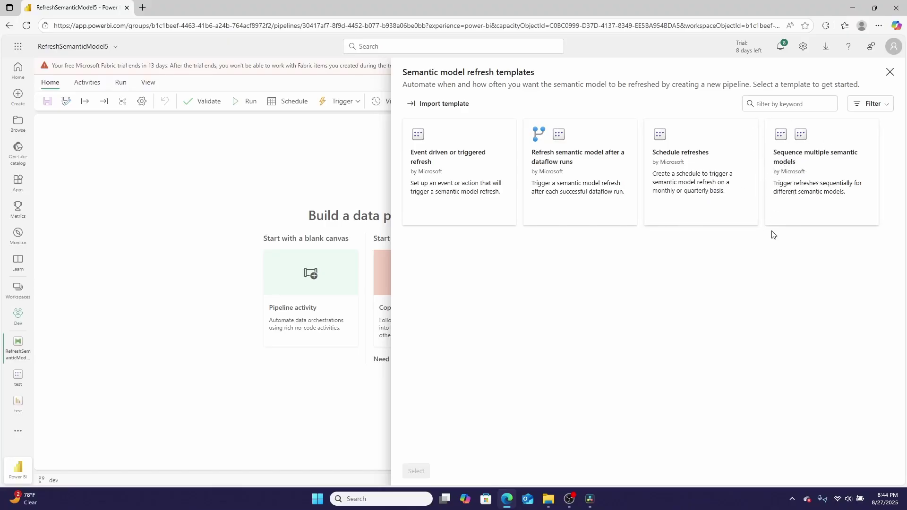
click(701, 197)
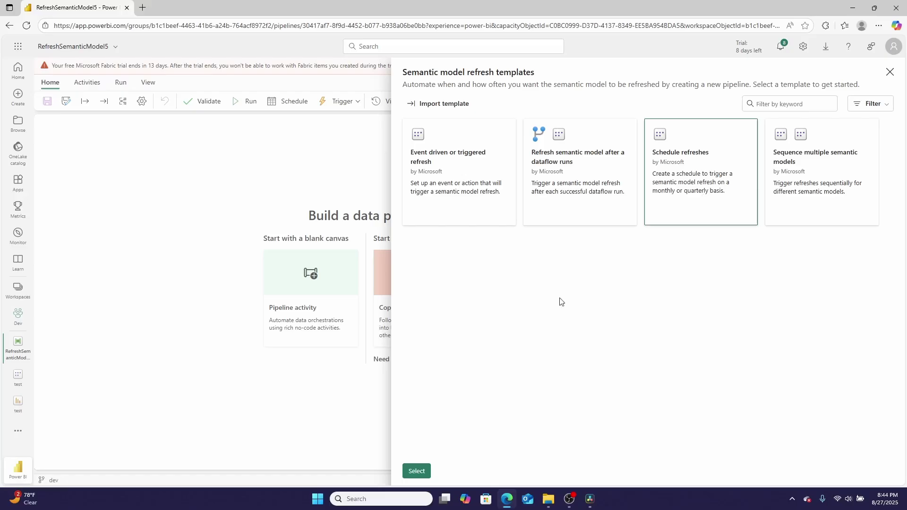
click(417, 471)
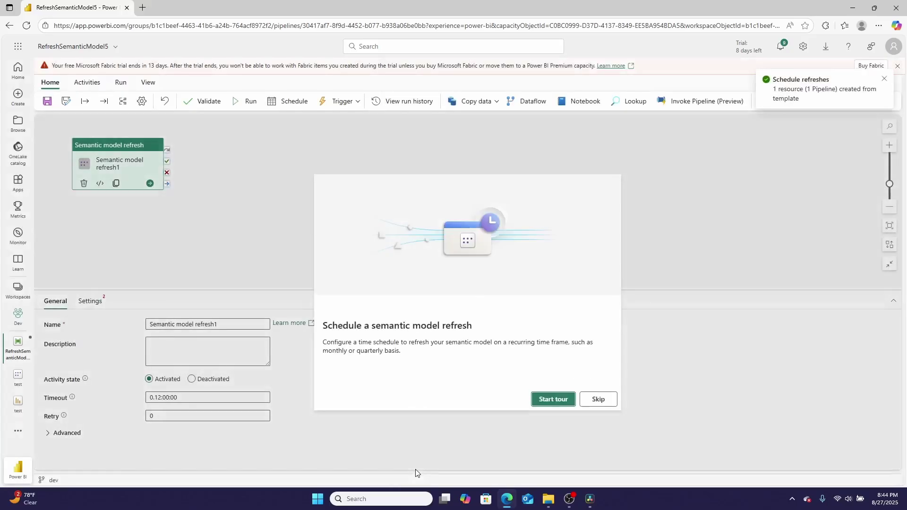
Follow the pipeline tour to the Settings tab and open the Get data connection picker.
click(552, 399)
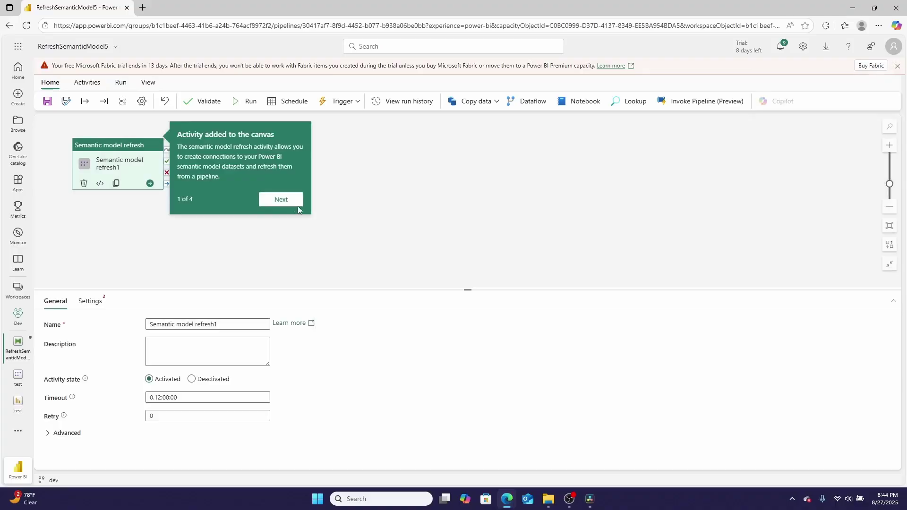
click(283, 199)
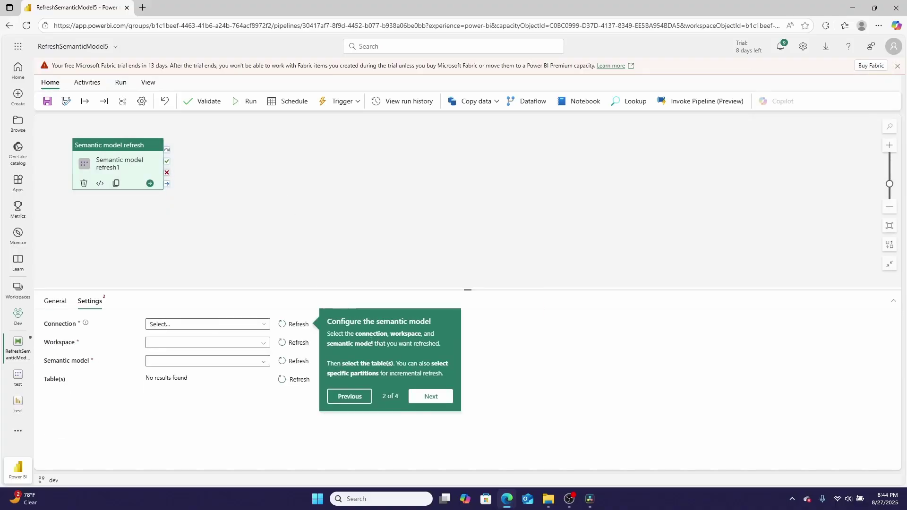
click(203, 323)
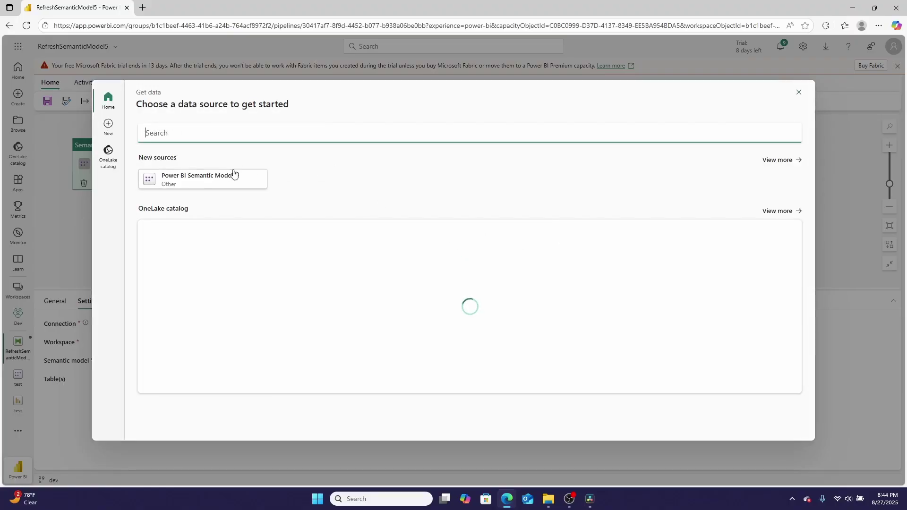
Create a signed-in Power BI Semantic Model connection with an organizational account.
click(234, 175)
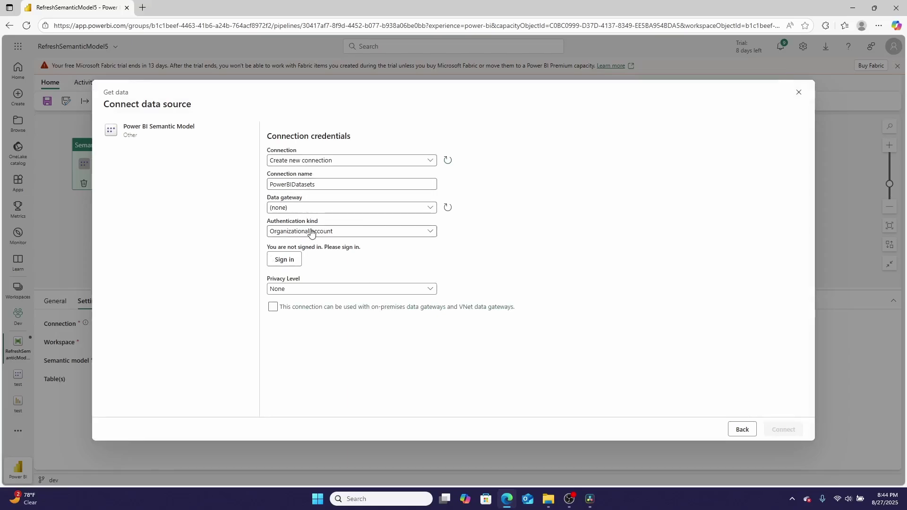
click(289, 260)
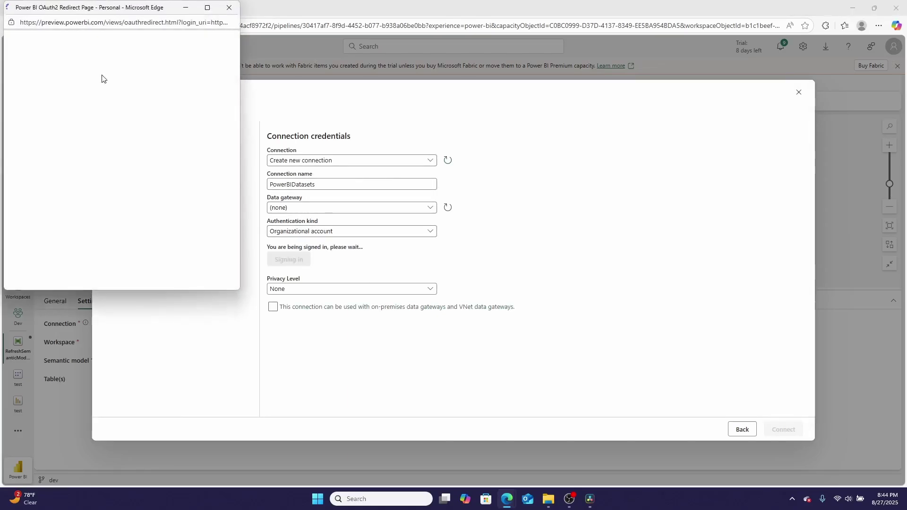
click(337, 169)
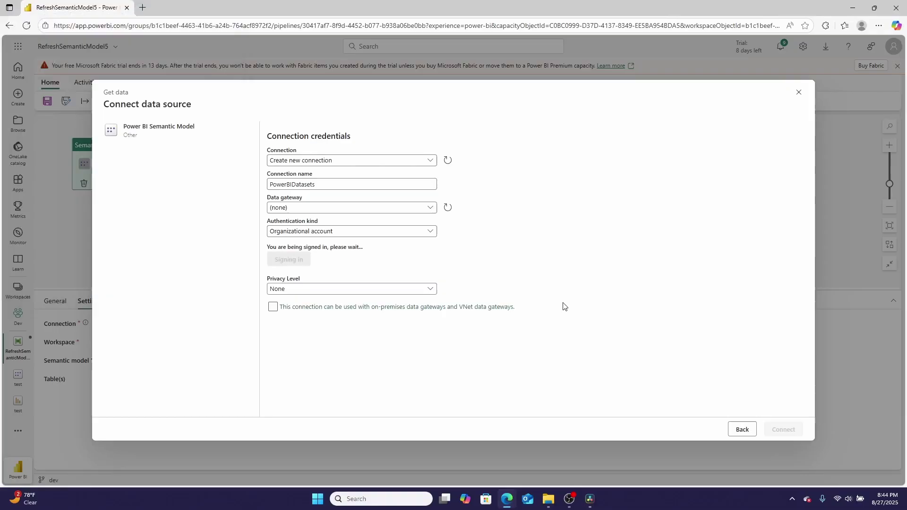
click(792, 430)
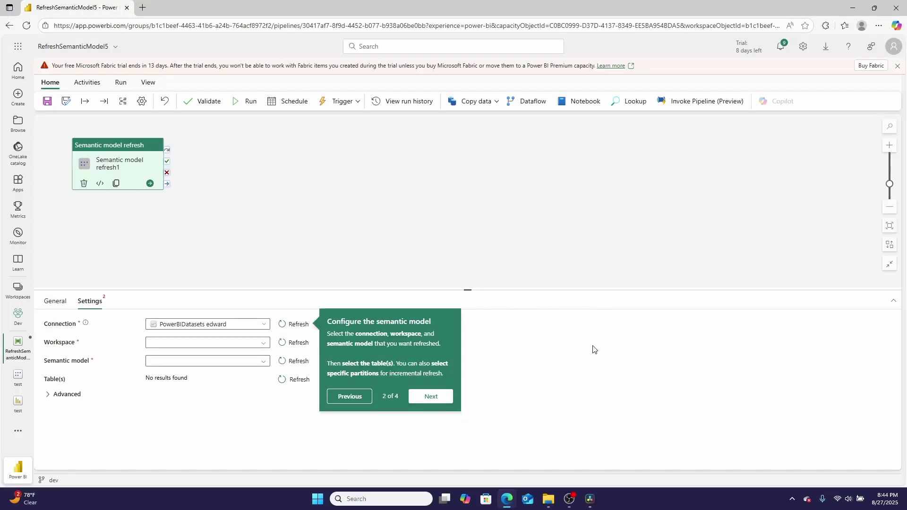
Point the refresh activity at the Dev workspace and the Test semantic model.
click(249, 344)
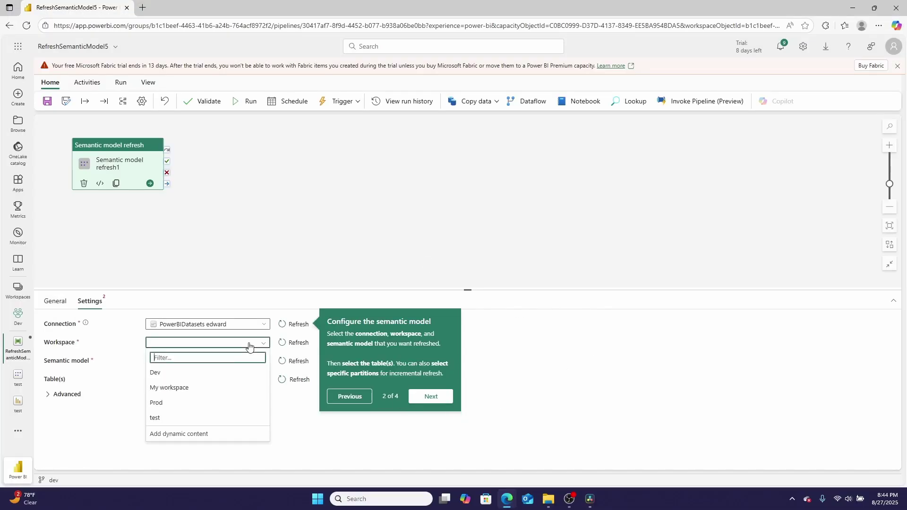
click(202, 373)
click(204, 363)
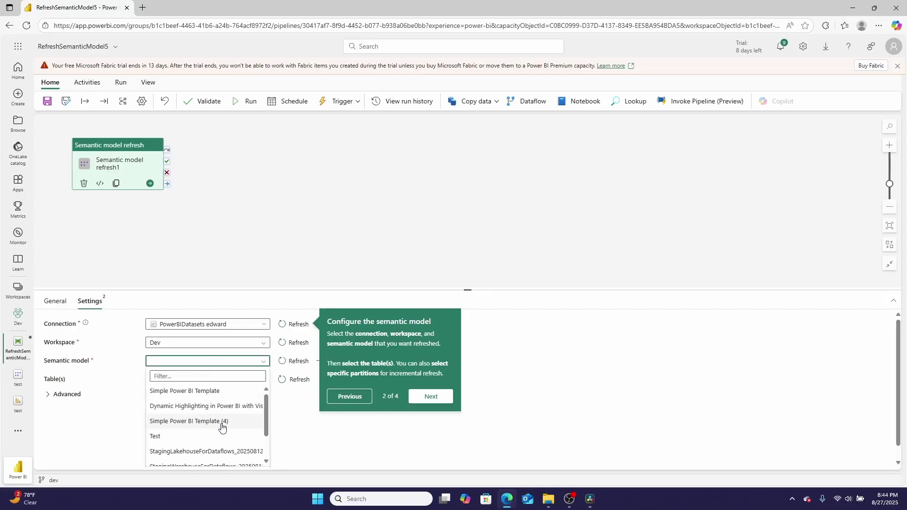
click(218, 436)
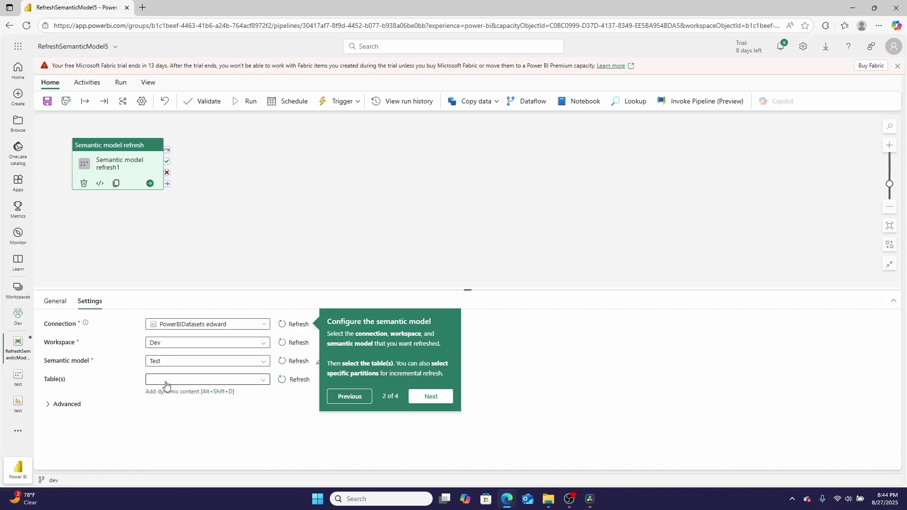
Check the Table(s) list and expand the Advanced refresh options.
click(165, 380)
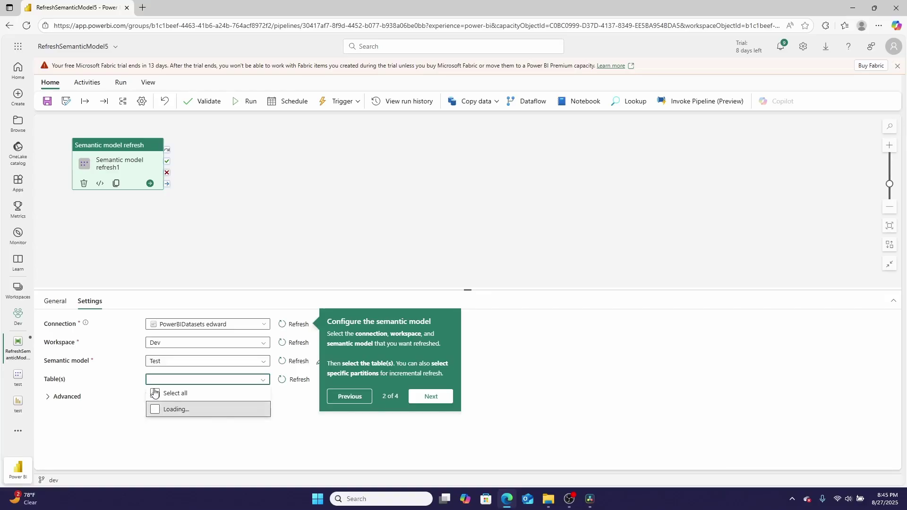
click(53, 404)
click(48, 404)
scroll(47, 400, down, 1)
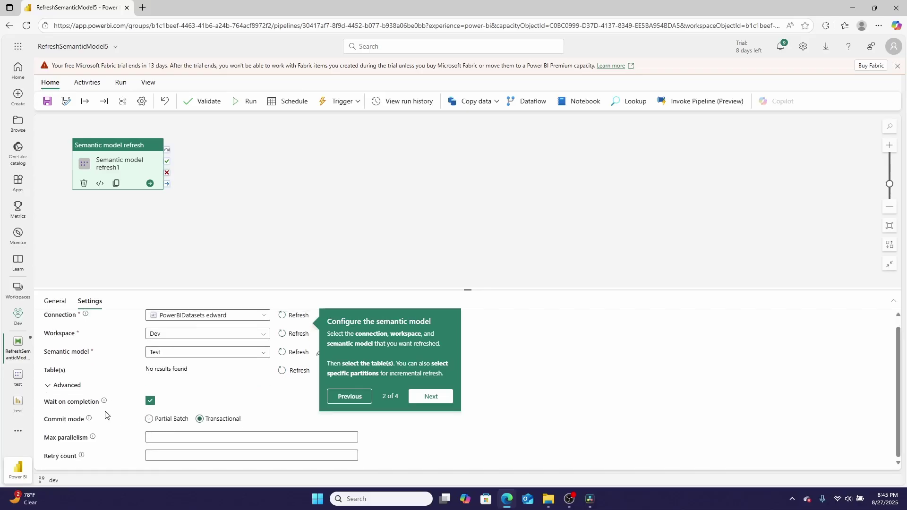
mouse_move(104, 403)
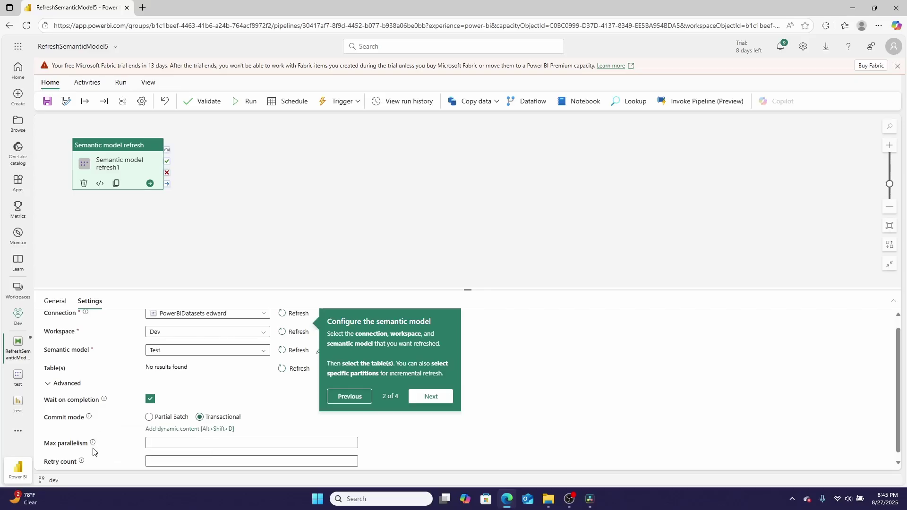
mouse_move(94, 438)
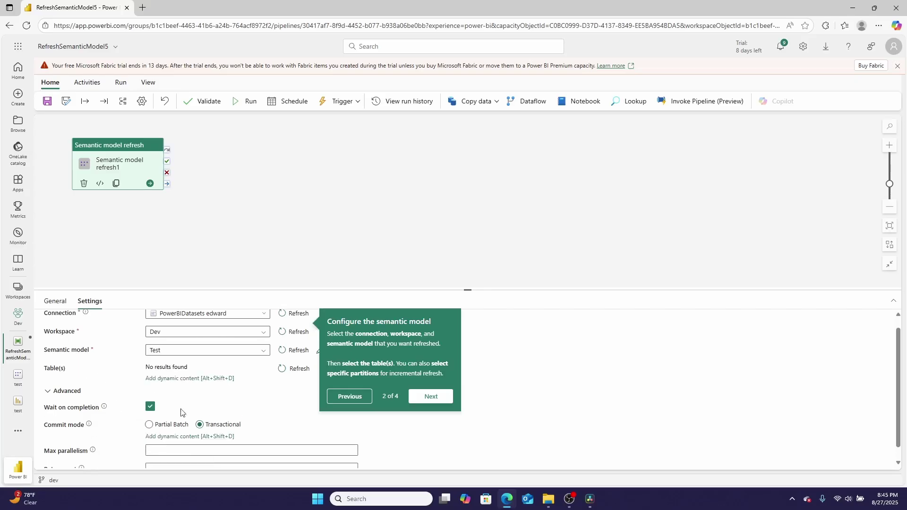
Add a pipeline schedule that repeats Monthly with an interval of 2 months.
click(421, 396)
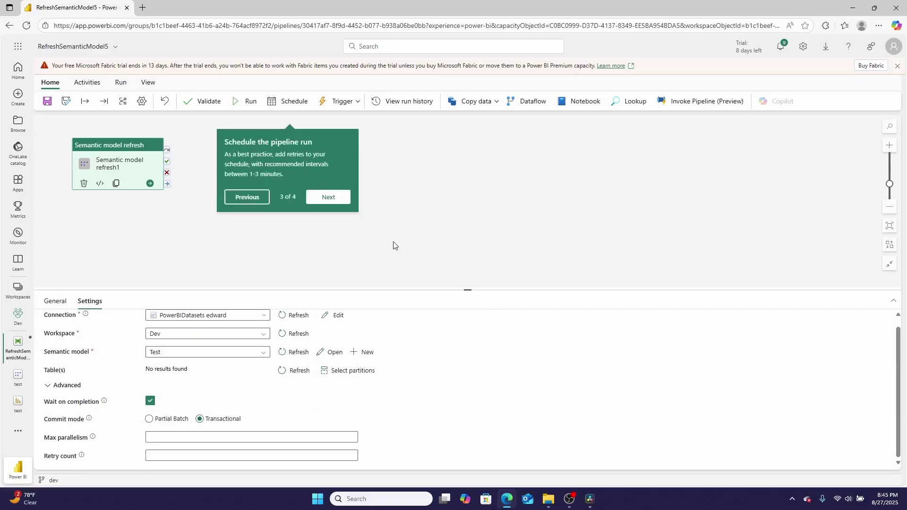
click(288, 105)
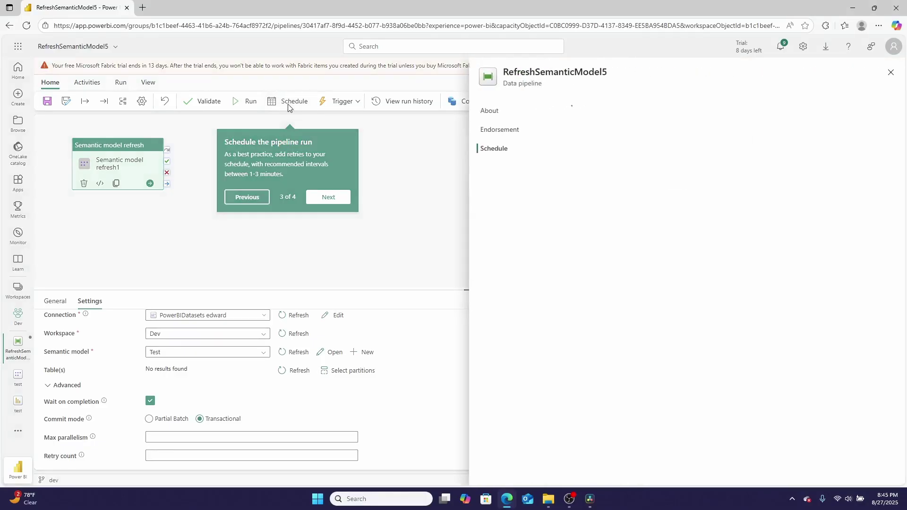
click(605, 242)
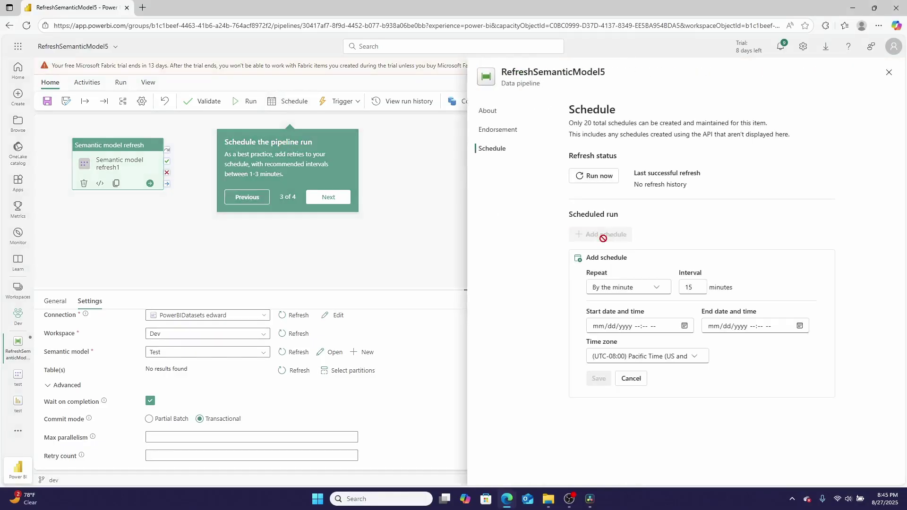
click(631, 289)
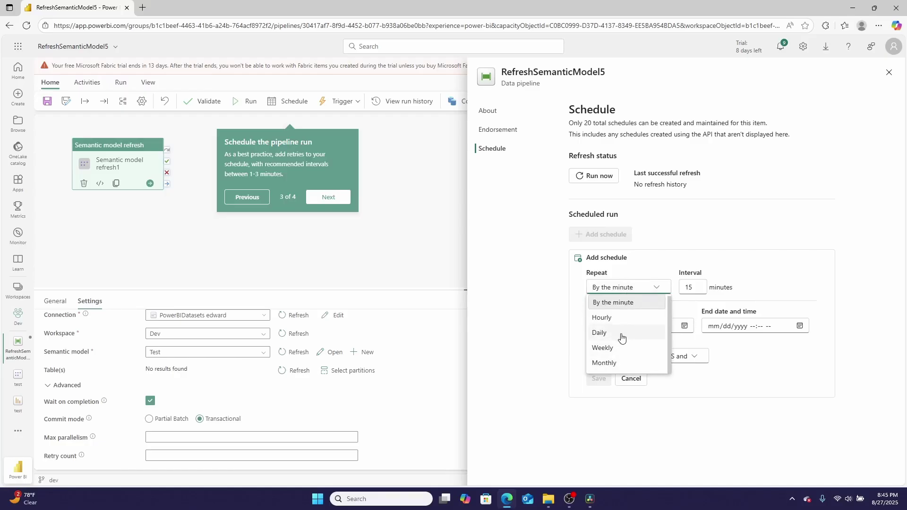
click(614, 364)
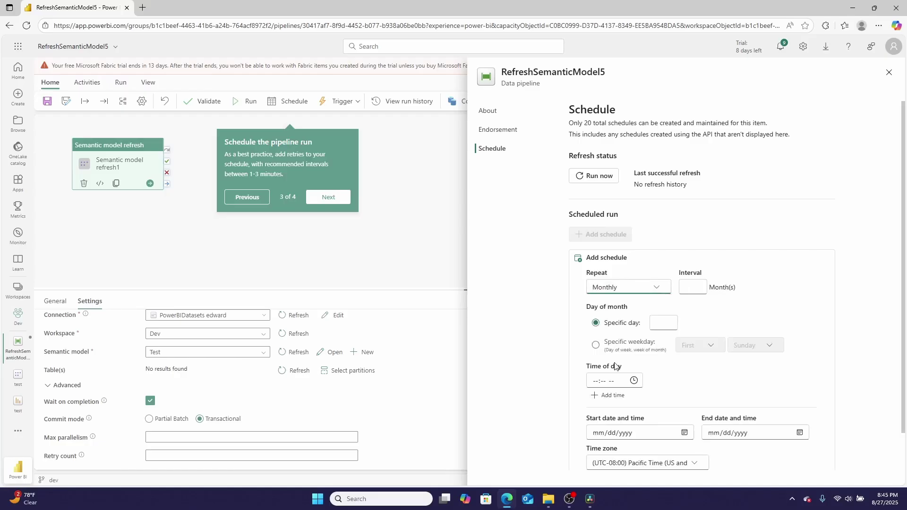
click(699, 292)
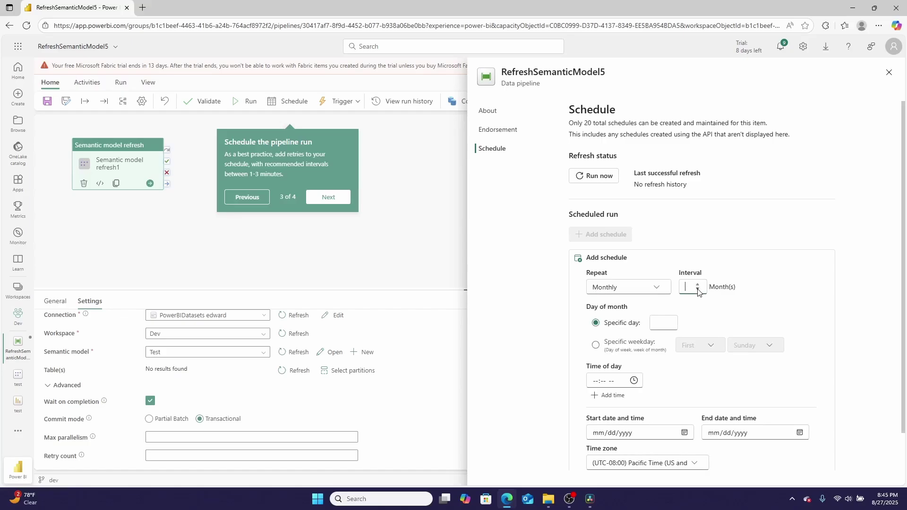
text(2)
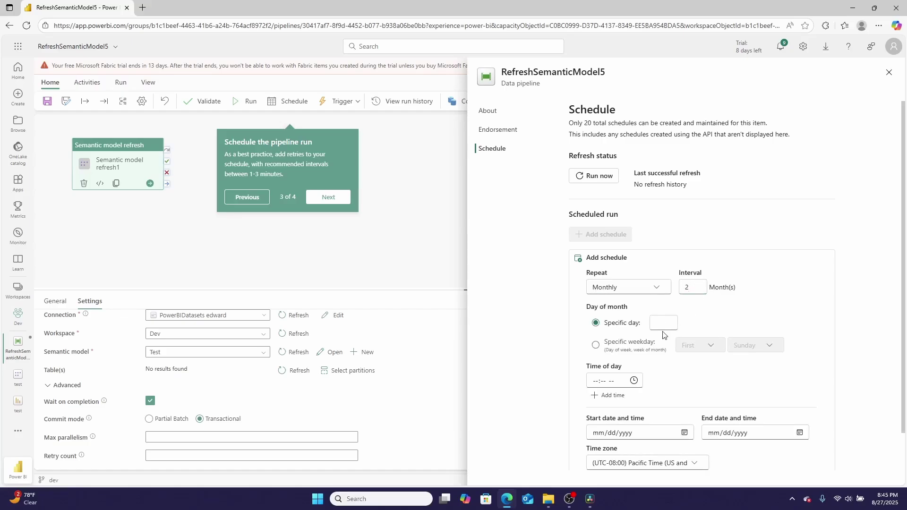